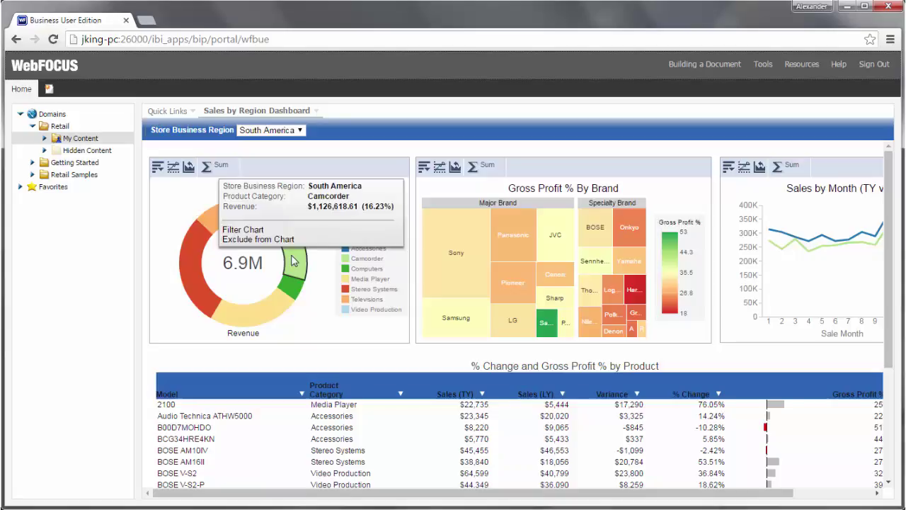
Step: Filter the sales dashboard by Store Business Region to North America, then to EMEA
left_click(283, 130)
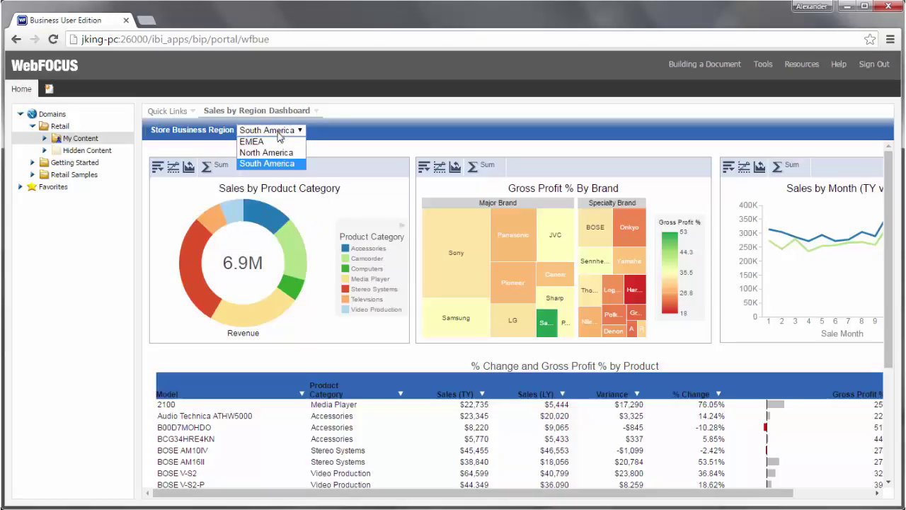
left_click(273, 153)
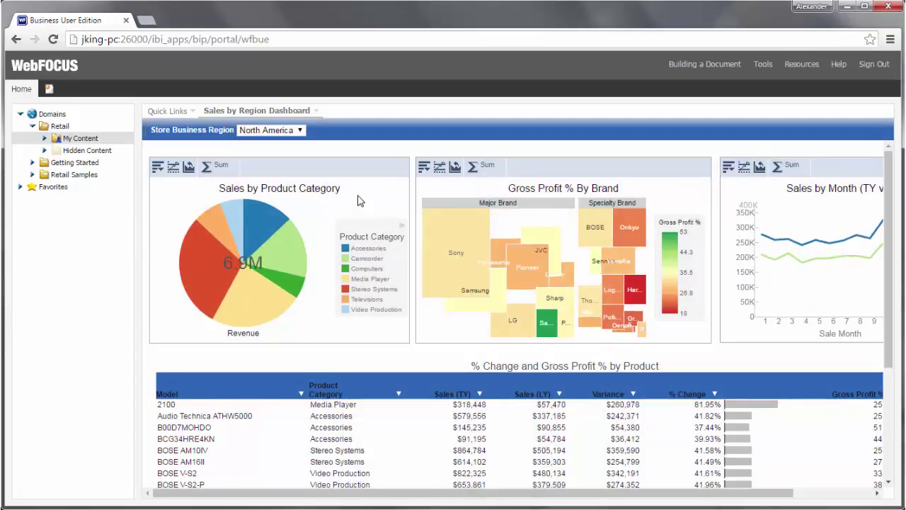
mouse_move(295, 255)
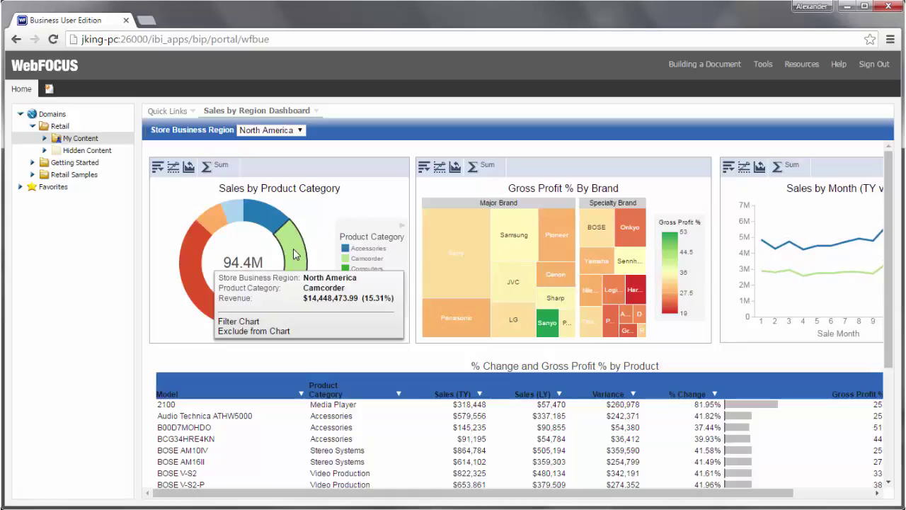
left_click(286, 131)
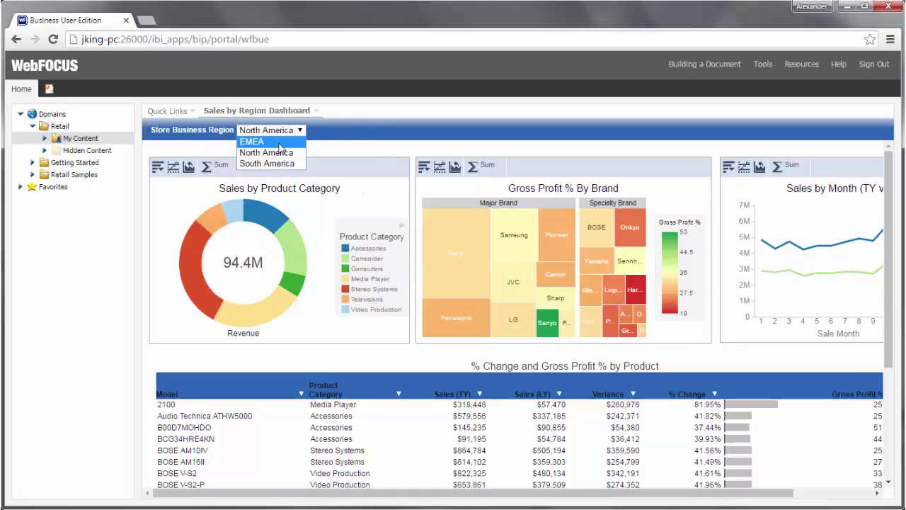
left_click(281, 141)
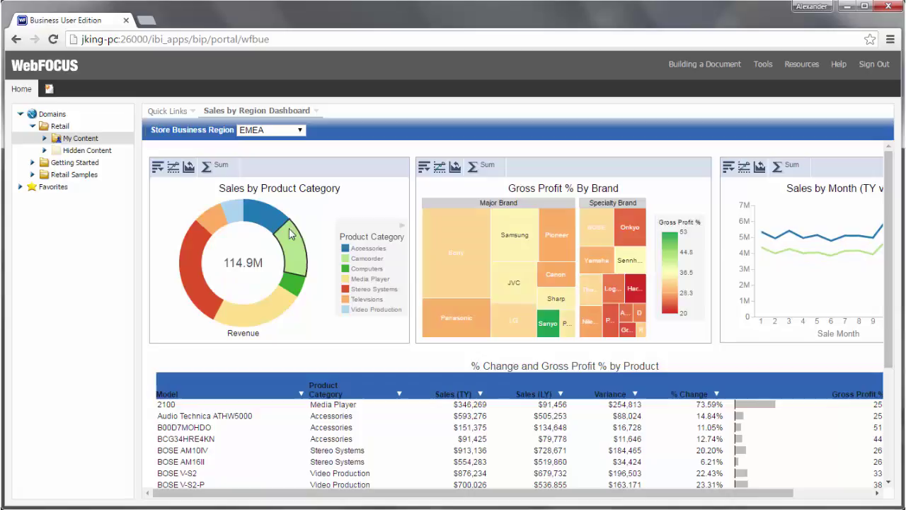
mouse_move(292, 248)
Step: View the My Content folder actions without choosing one, then show the Quick Links page
right_click(80, 141)
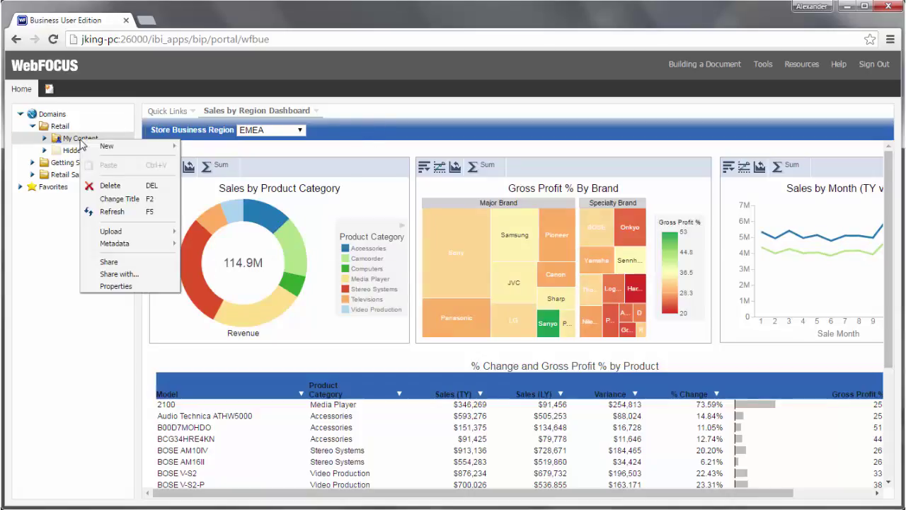
mouse_move(114, 146)
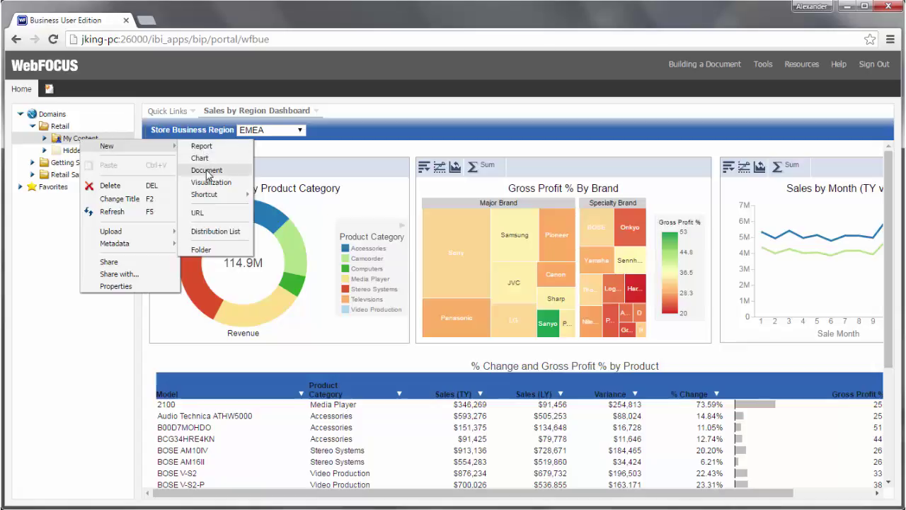
left_click(347, 102)
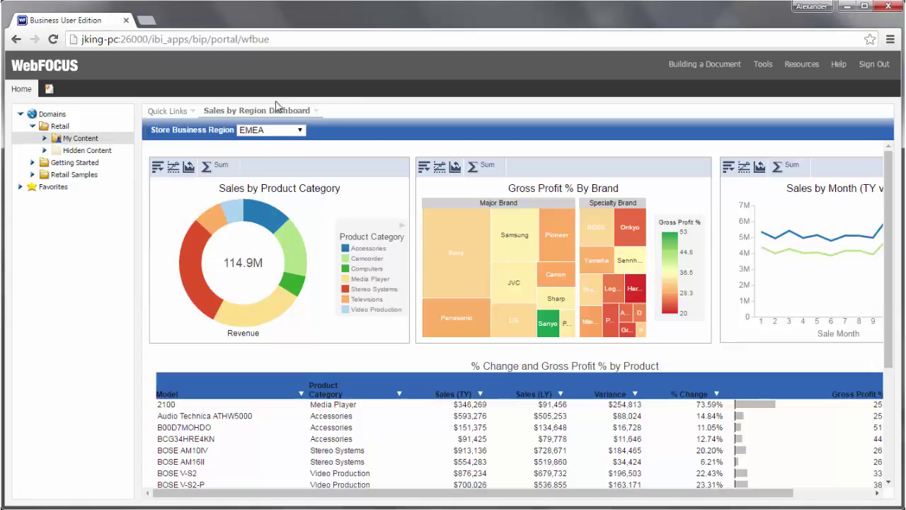
left_click(167, 113)
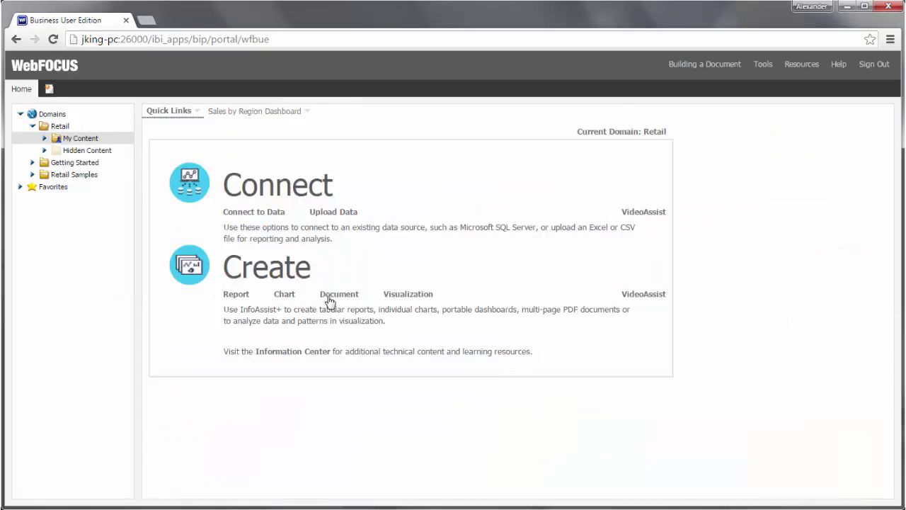
Step: Start a new document based on the wf_retail_lite data source
left_click(331, 299)
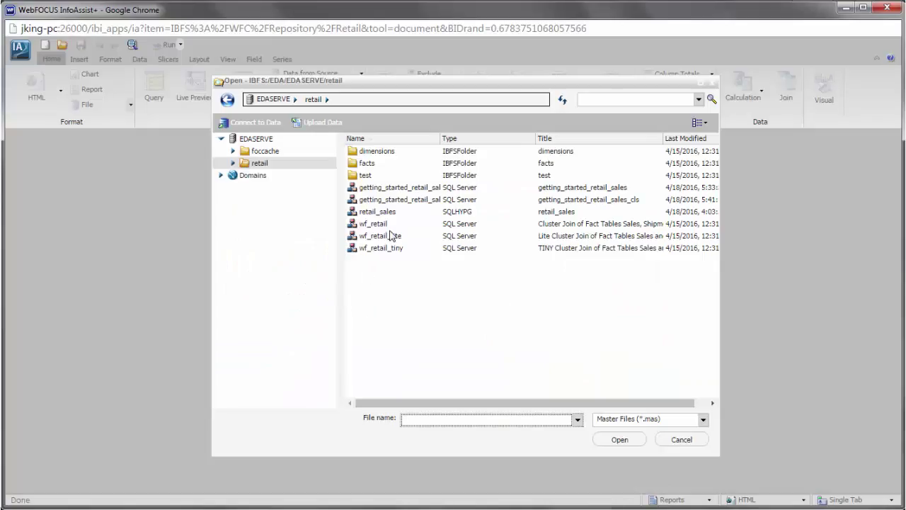
left_click(389, 236)
left_click(619, 440)
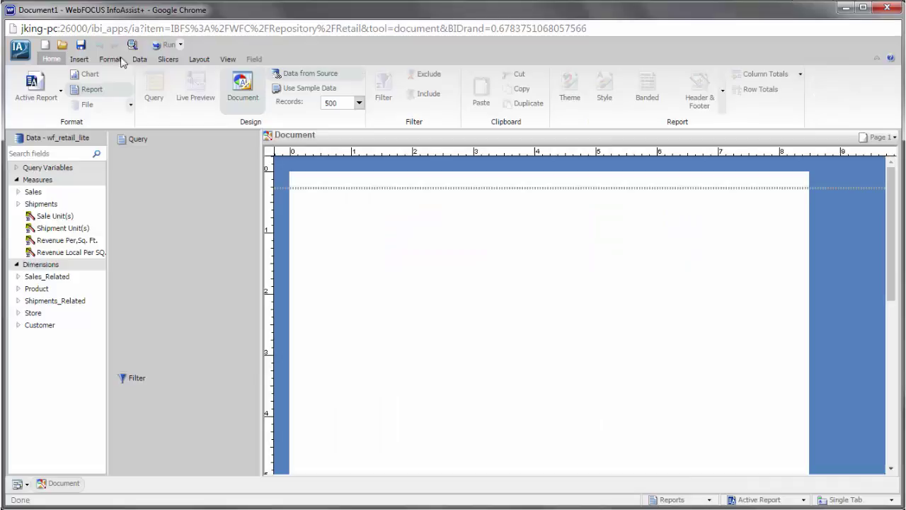
Step: Insert a report of Quantity,Sold and Revenue by Product,Category and move it to the upper right
left_click(75, 60)
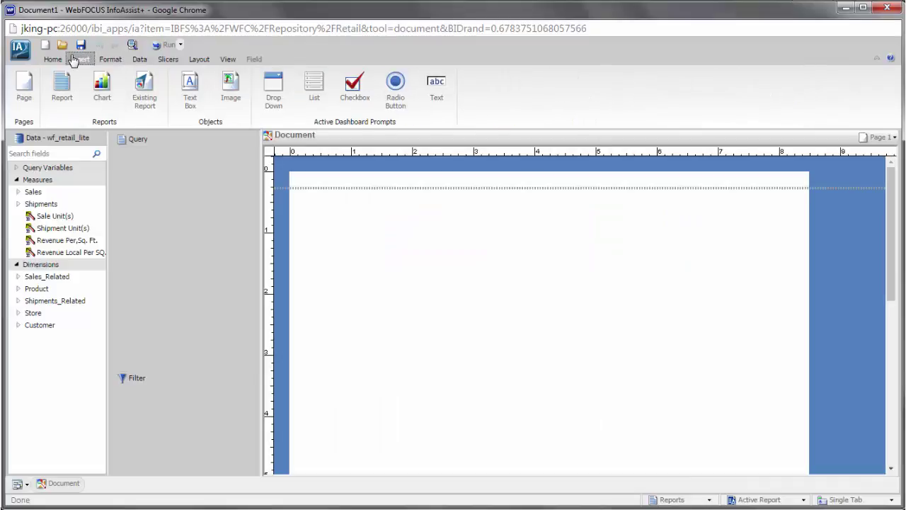
left_click(61, 84)
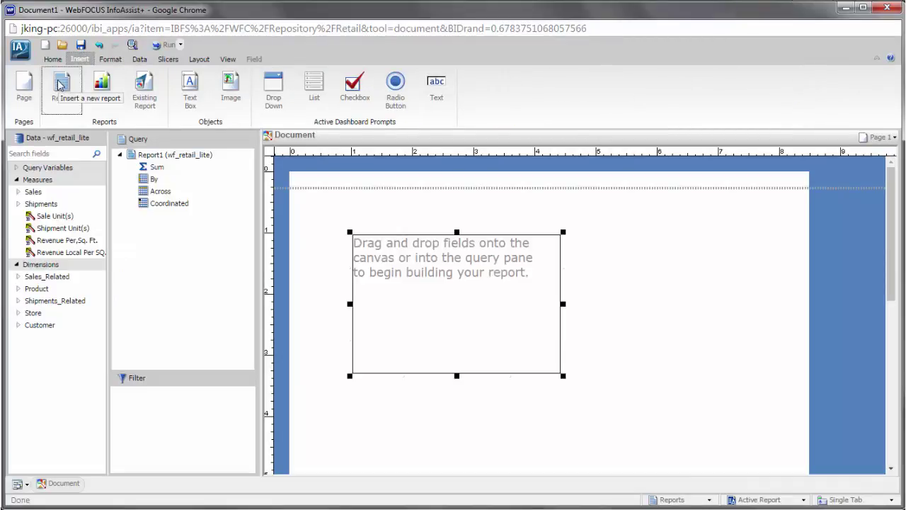
left_click(18, 289)
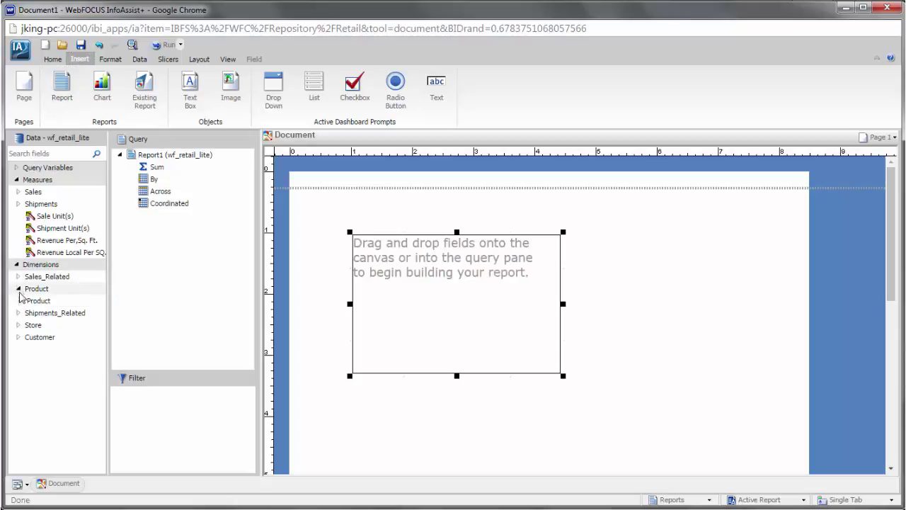
left_click(20, 301)
double_click(48, 314)
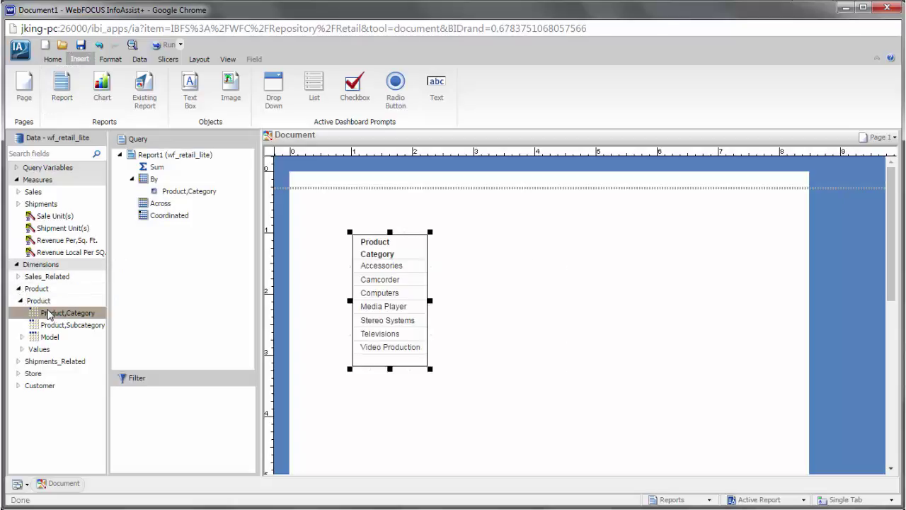
left_click(18, 191)
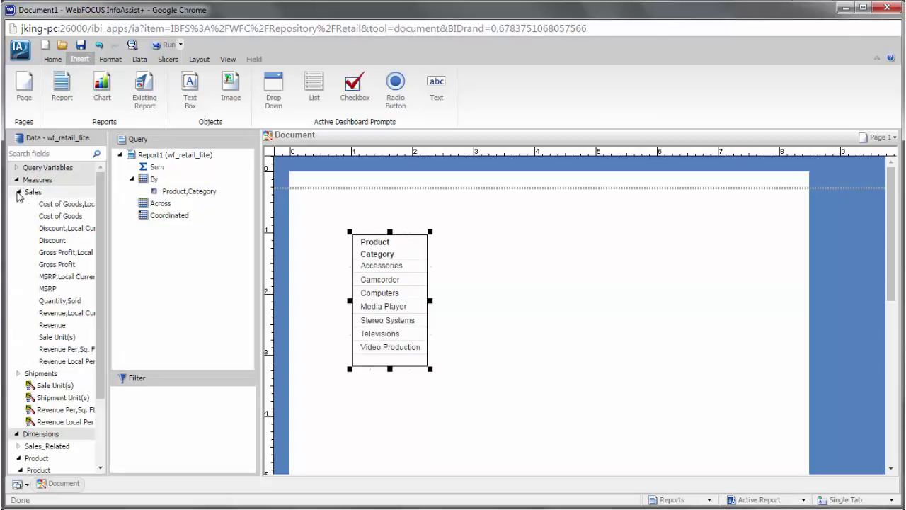
double_click(61, 300)
double_click(65, 325)
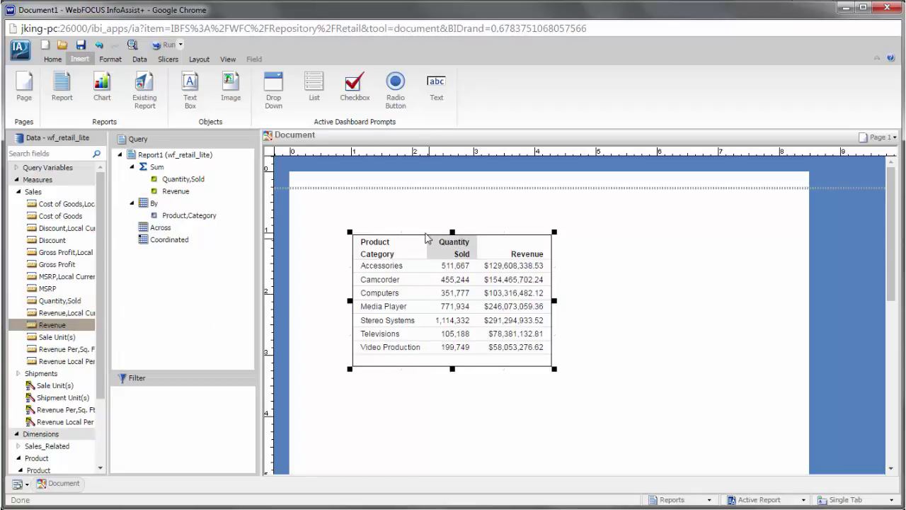
left_click_drag(425, 230, 664, 203)
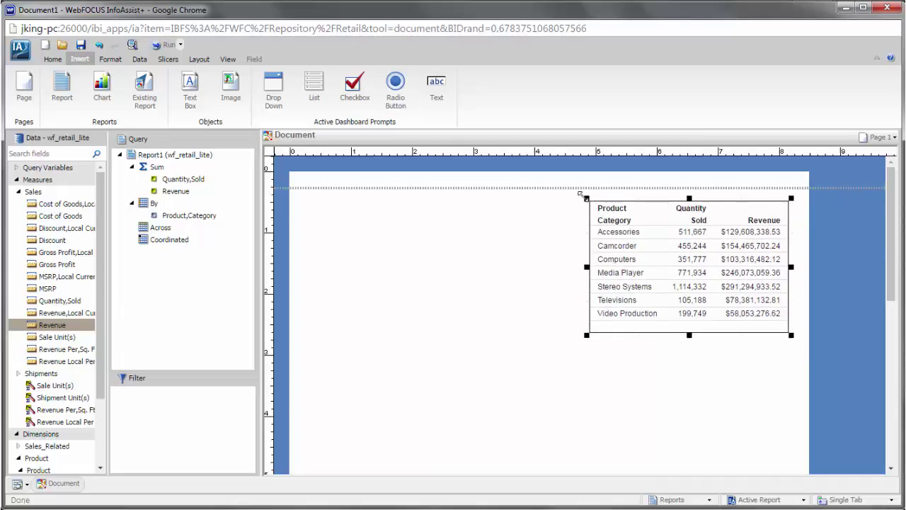
Step: Add a new chart below the report, narrowed so it clears the report
left_click(102, 86)
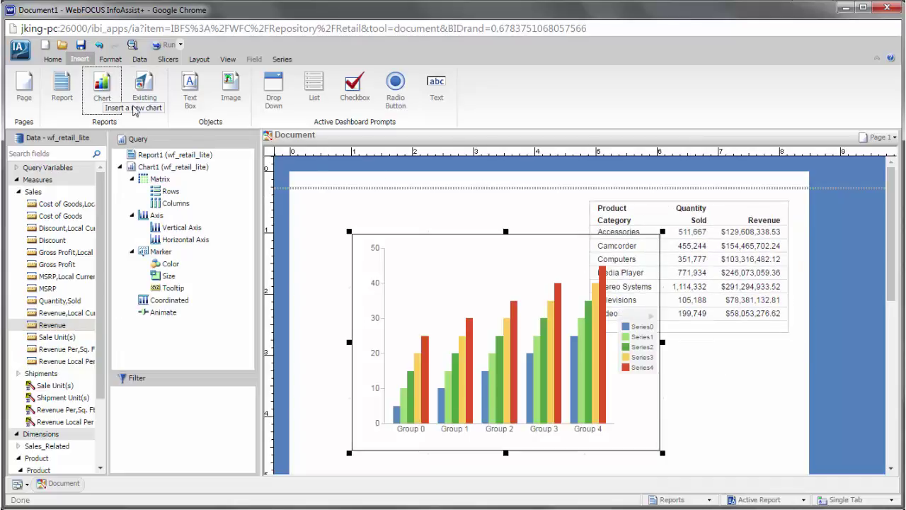
left_click_drag(542, 233, 491, 255)
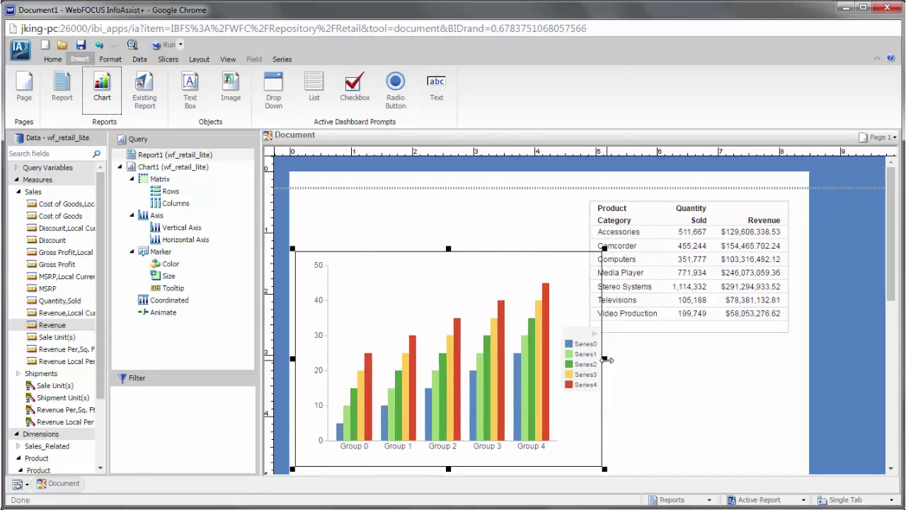
left_click_drag(606, 359, 578, 359)
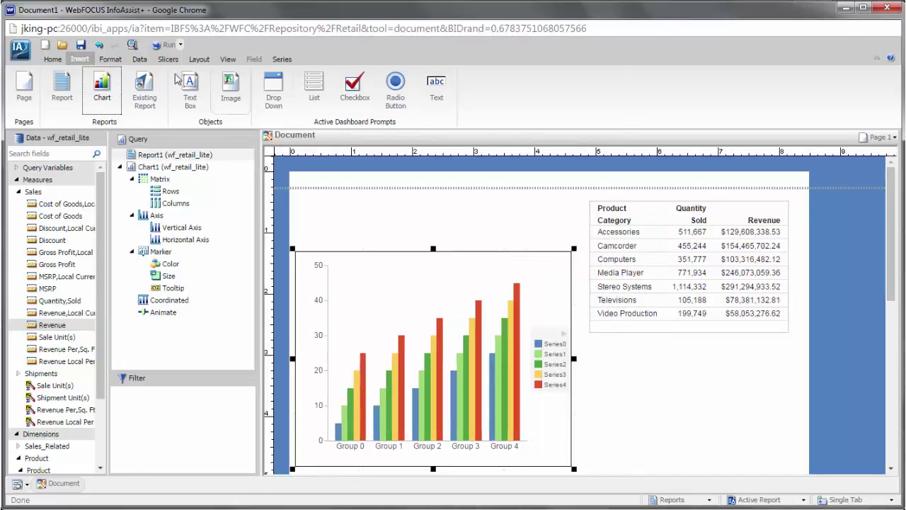
Step: Make it a pie chart of Revenue sliced by Product,Category
left_click(112, 60)
left_click(148, 83)
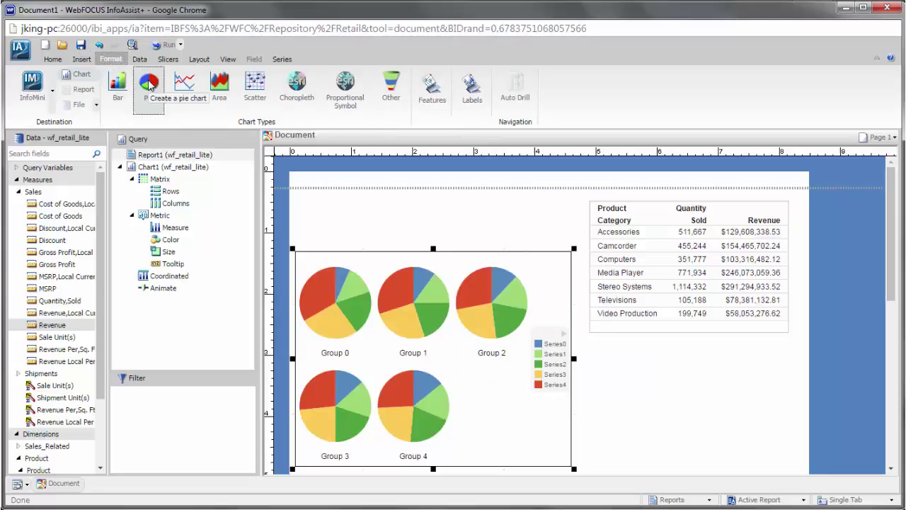
double_click(52, 326)
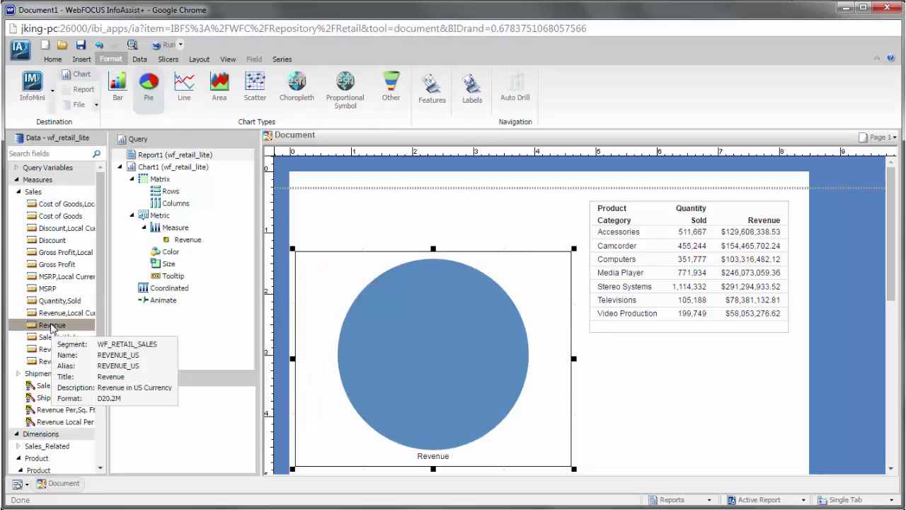
scroll(103, 398, "down", 3)
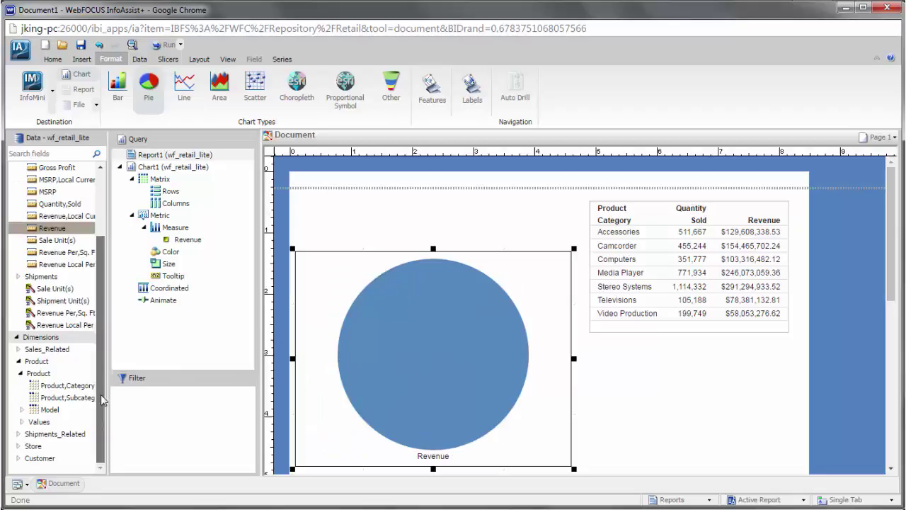
double_click(85, 386)
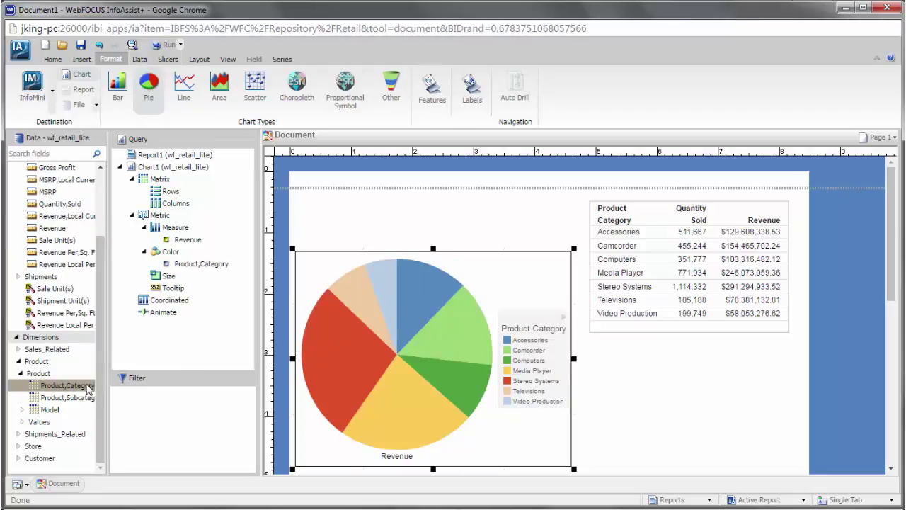
Step: Insert the existing Product_Sales report from My Content, then position and size it lower on the page
left_click(82, 61)
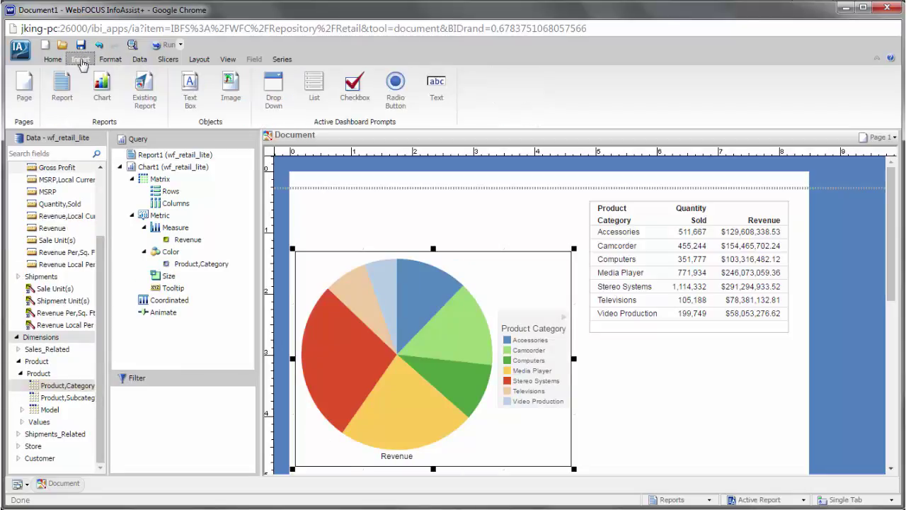
left_click(146, 99)
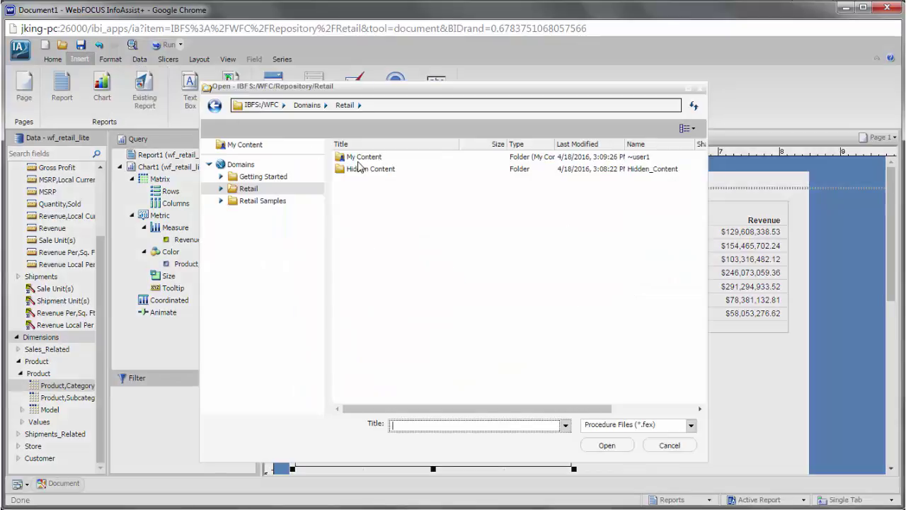
double_click(356, 159)
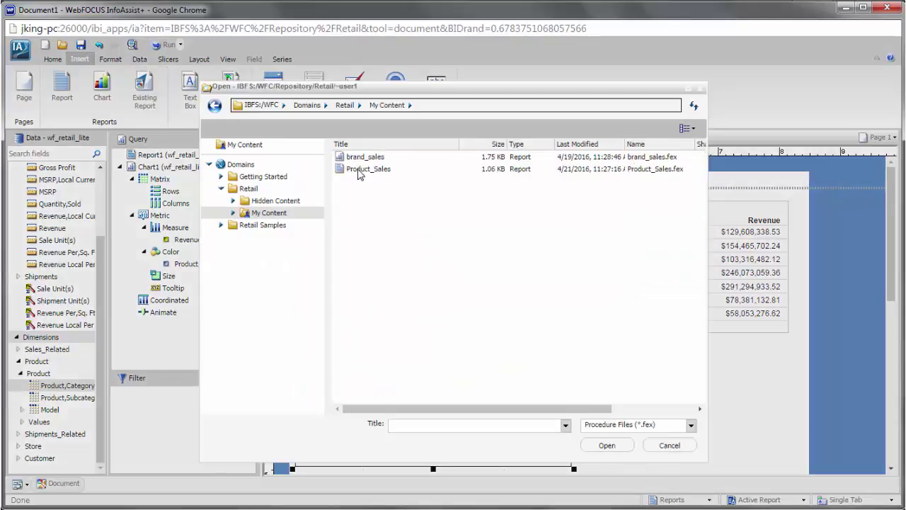
double_click(359, 171)
left_click_drag(400, 227, 348, 239)
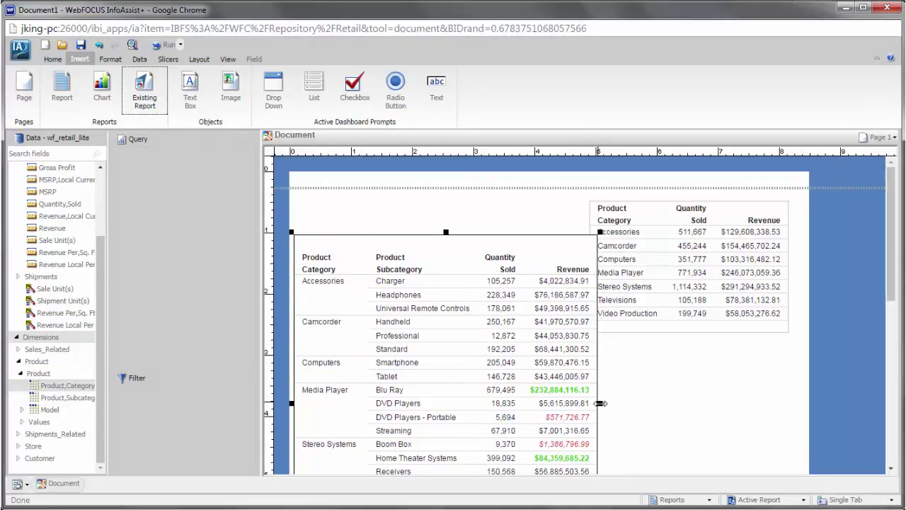
left_click_drag(600, 403, 578, 402)
scroll(708, 354, "down", 1)
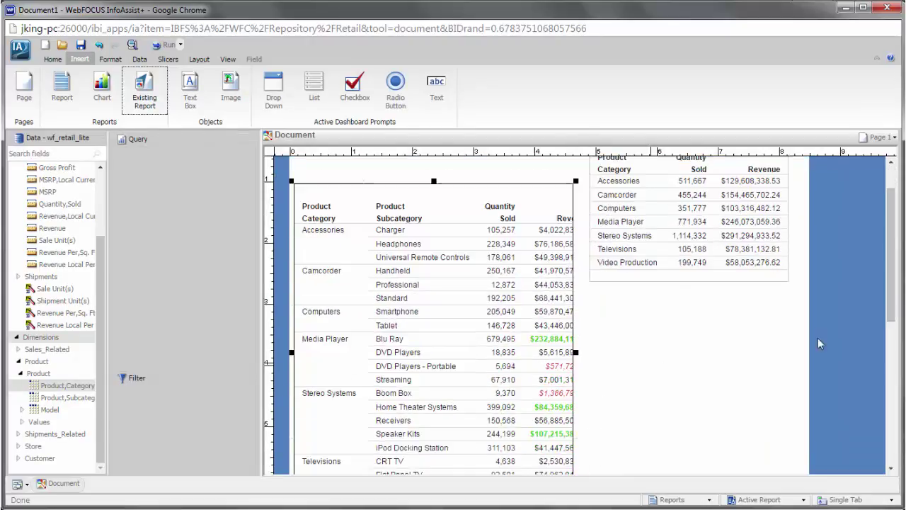
left_click_drag(890, 308, 888, 439)
left_click_drag(426, 212, 433, 468)
scroll(446, 405, "up", 1)
scroll(446, 406, "up", 5)
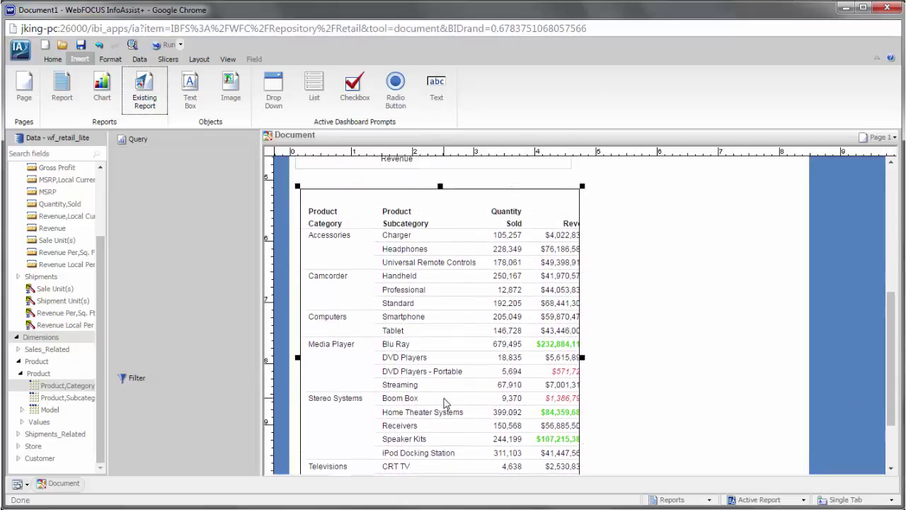
scroll(445, 402, "up", 1)
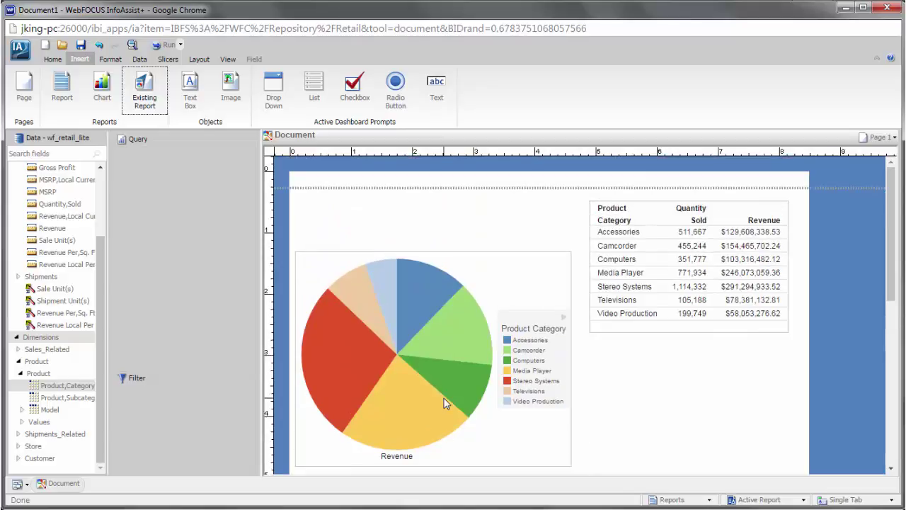
Step: Insert the ibi_logo image from My Content and move it above the pie chart
left_click(231, 85)
double_click(362, 157)
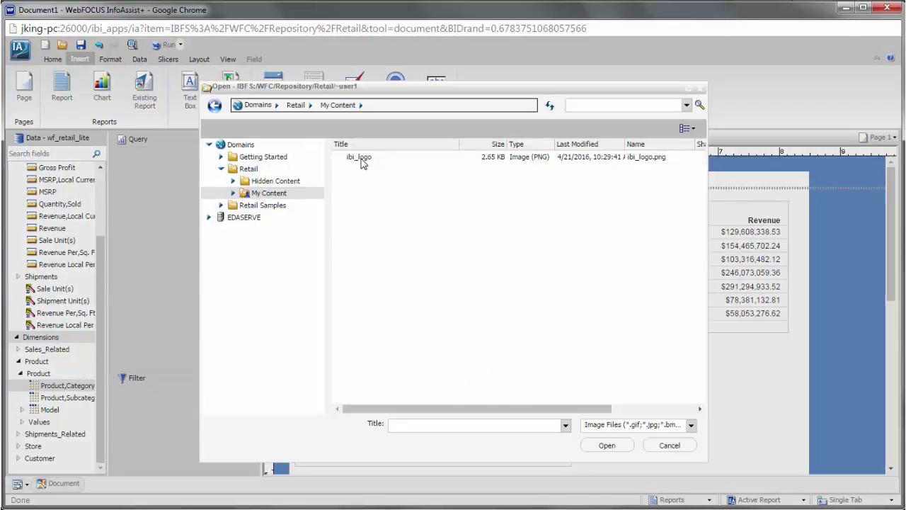
double_click(359, 157)
left_click_drag(388, 236, 386, 200)
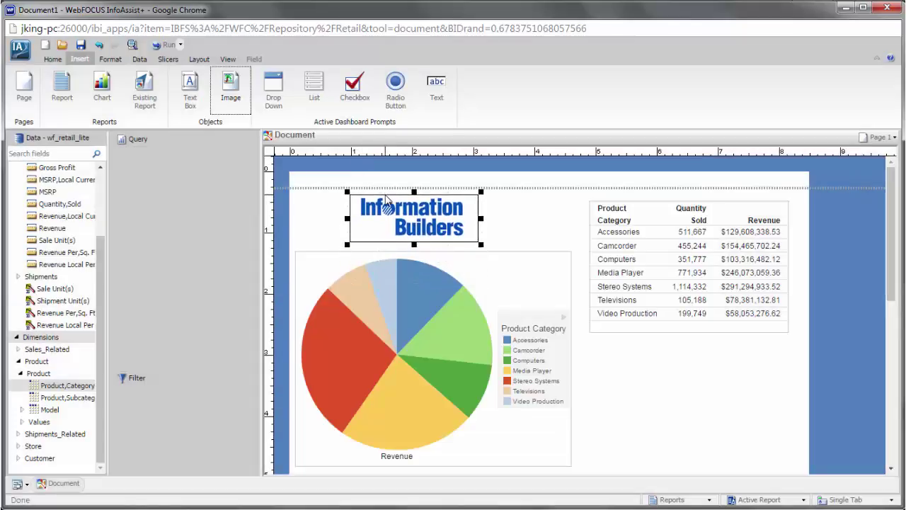
Step: Right-align the logo with the pie chart using Align Right
left_click(452, 249)
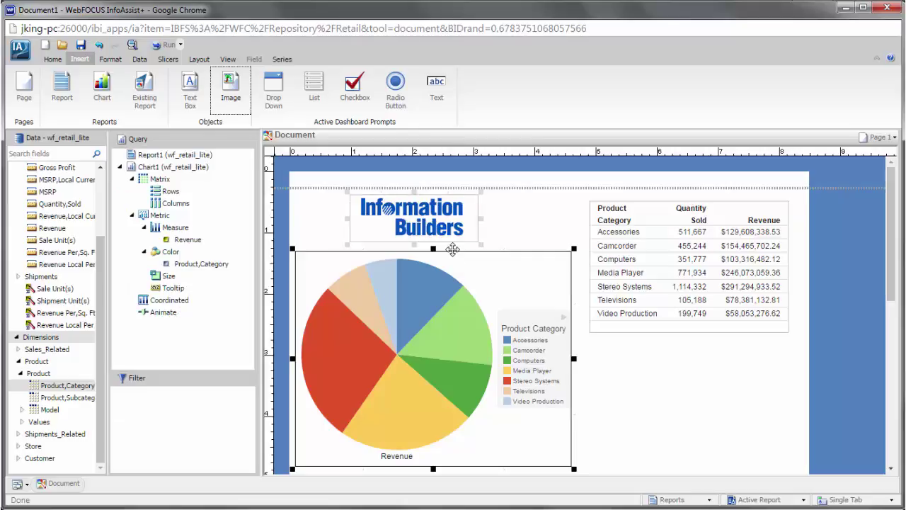
right_click(446, 192)
mouse_move(495, 214)
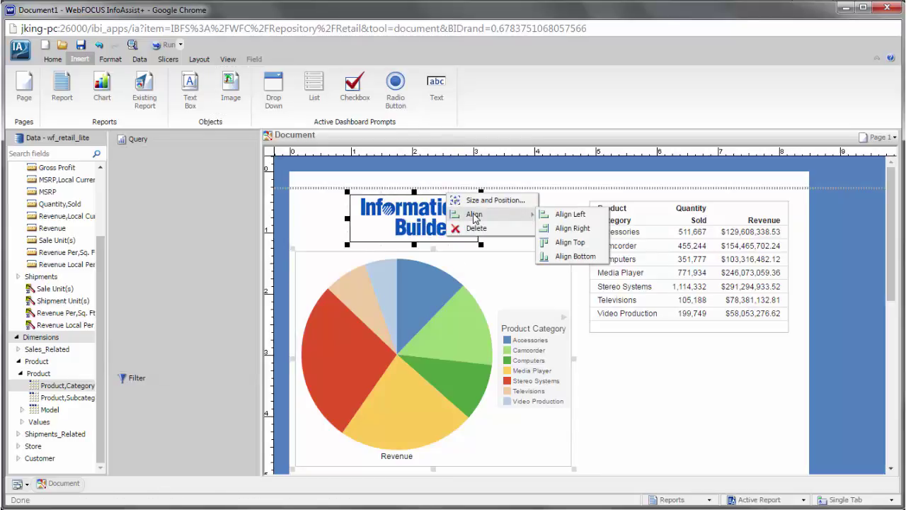
left_click(572, 229)
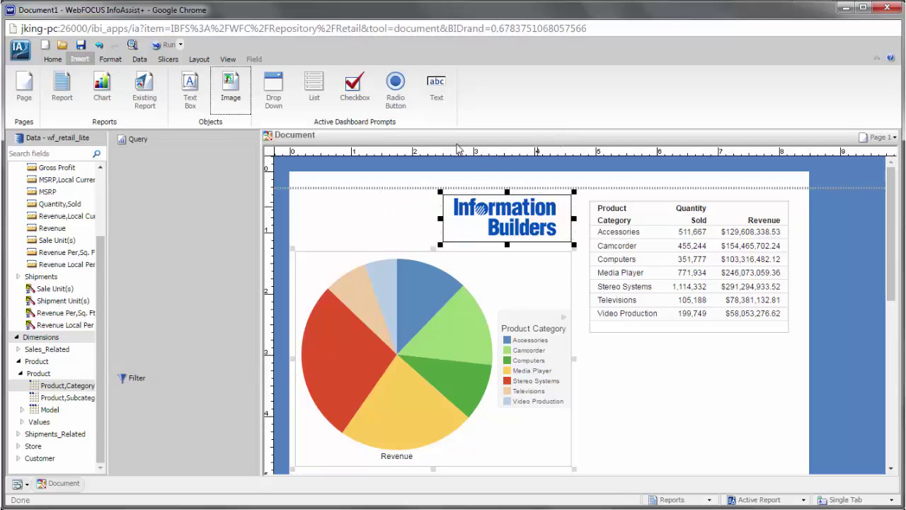
left_click(57, 60)
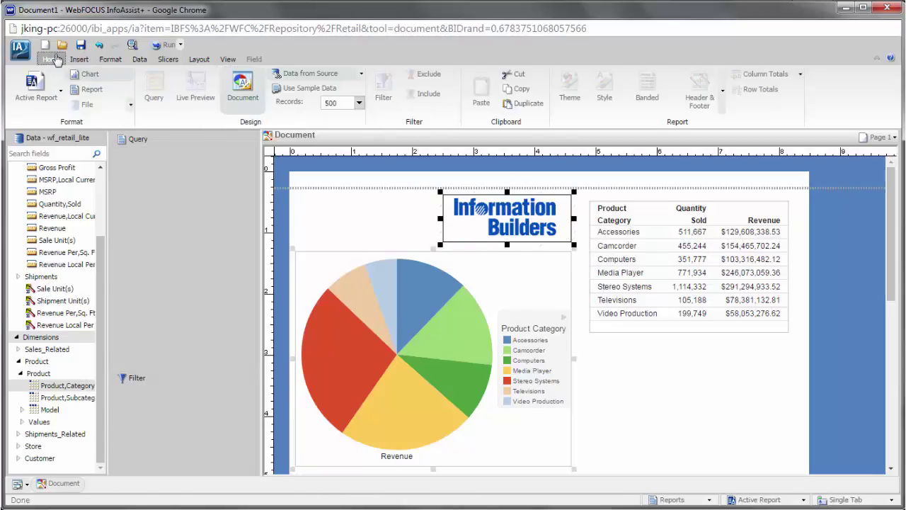
left_click(59, 89)
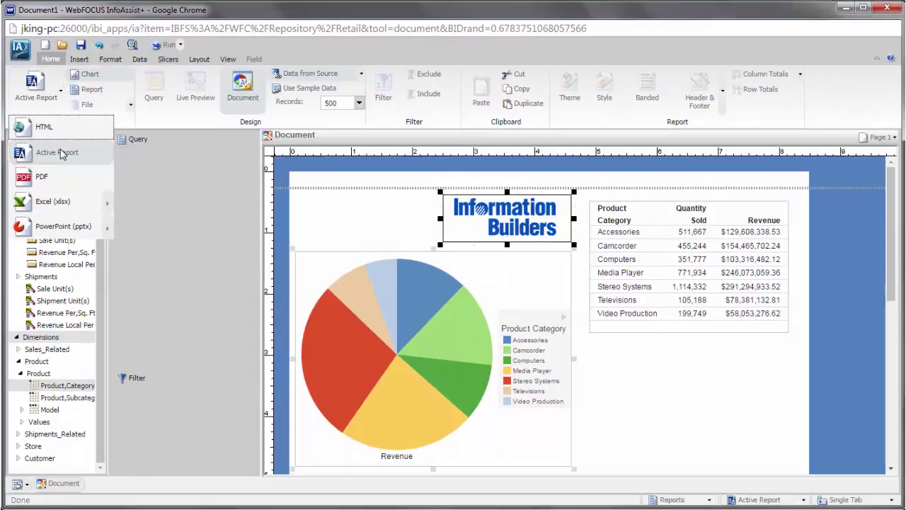
left_click(79, 59)
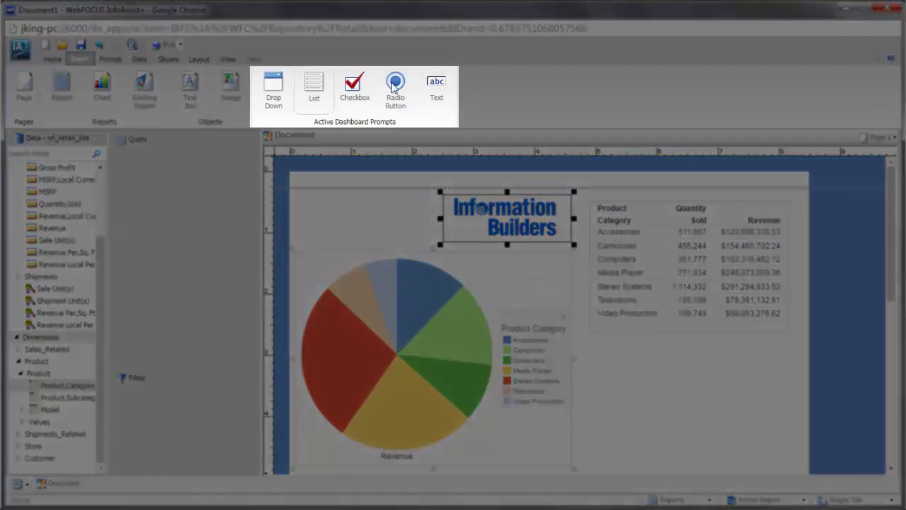
Step: Insert a radio button group below the revenue table and stretch its frame to show all five options
left_click(393, 85)
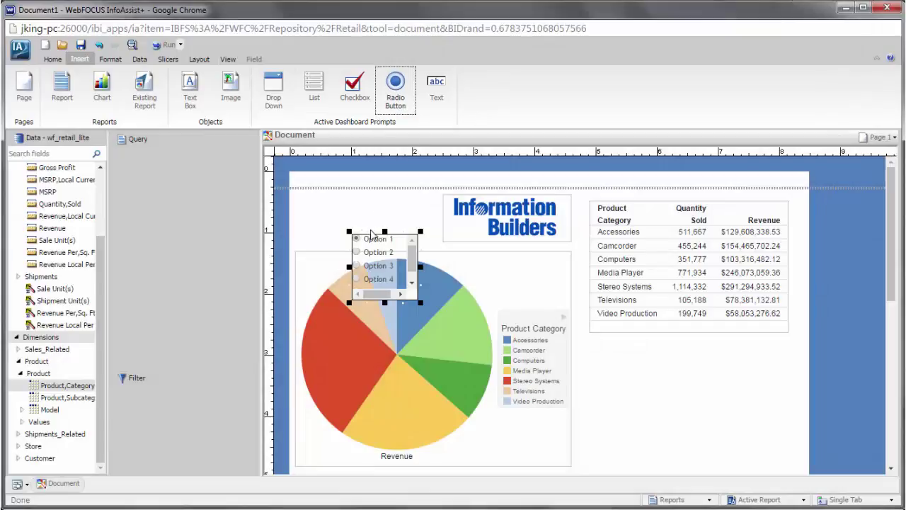
left_click_drag(372, 235, 611, 349)
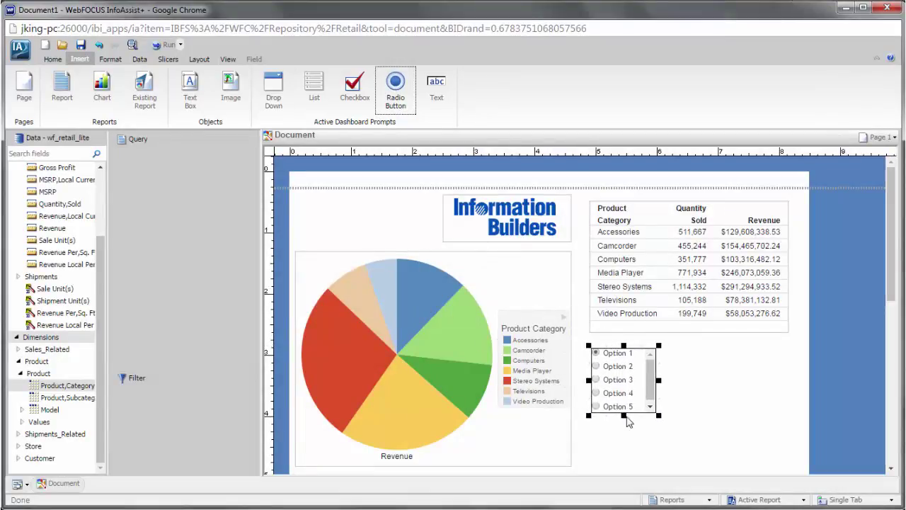
left_click_drag(623, 415, 623, 464)
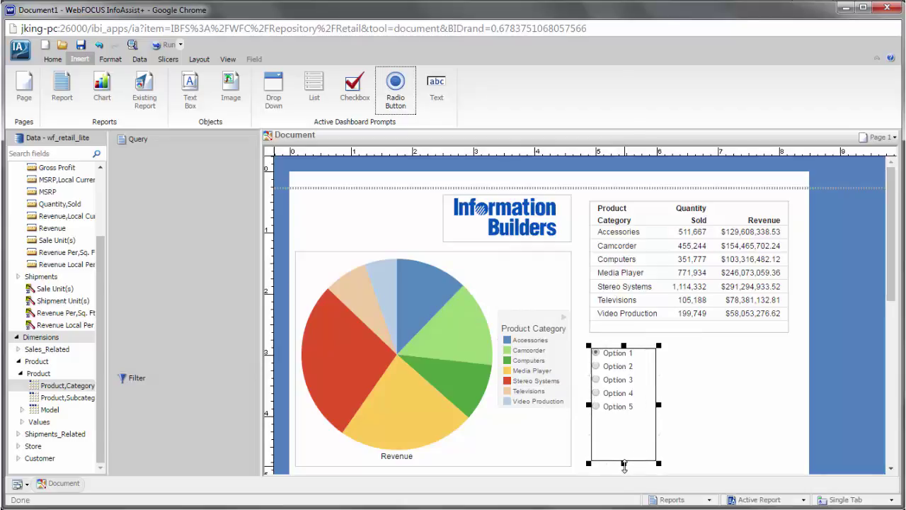
Step: In the radio group's properties, set the source report to Chart1 and the field to Product,Category
right_click(622, 423)
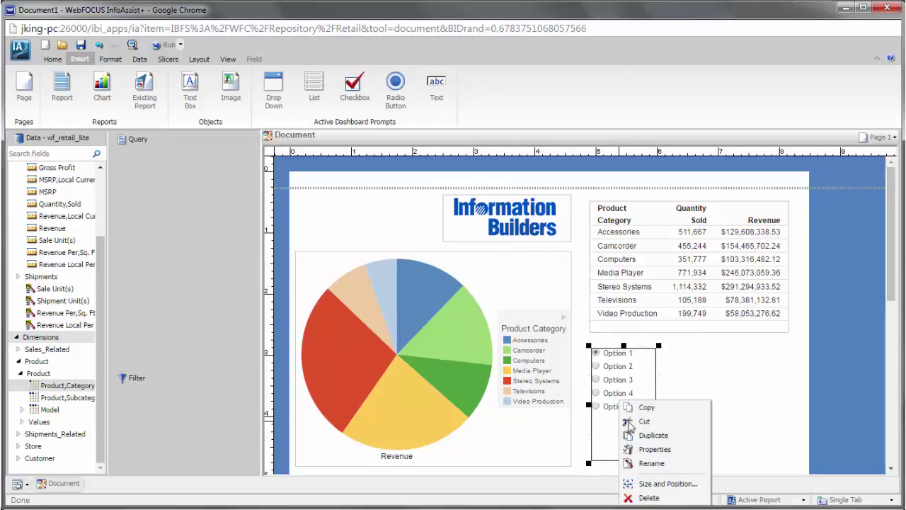
left_click(655, 450)
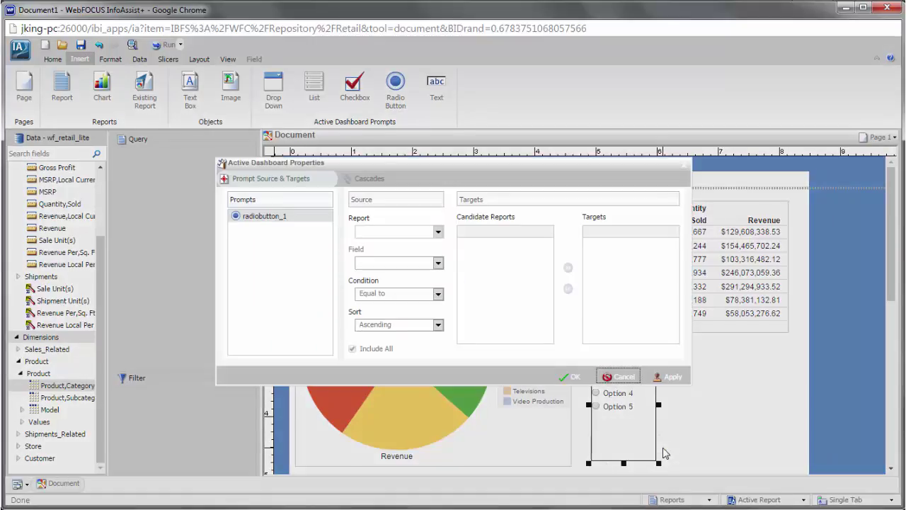
left_click(437, 234)
left_click(388, 244)
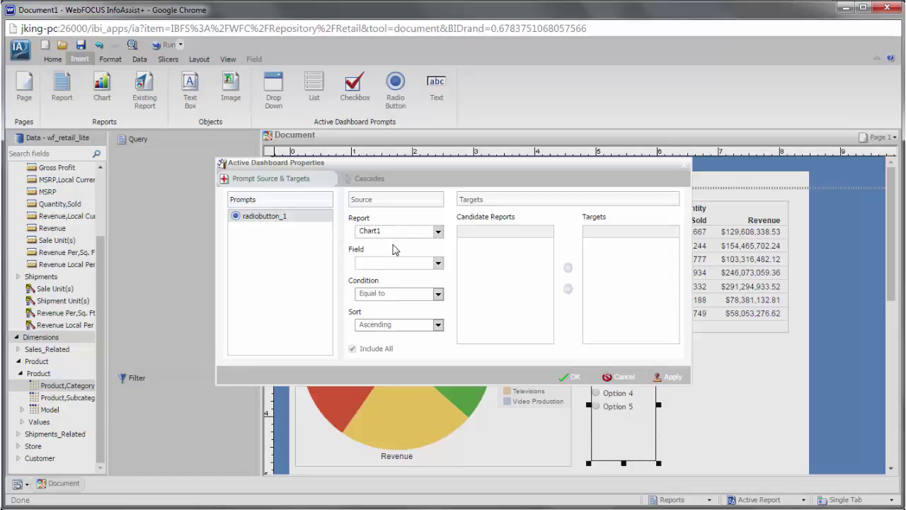
left_click(398, 263)
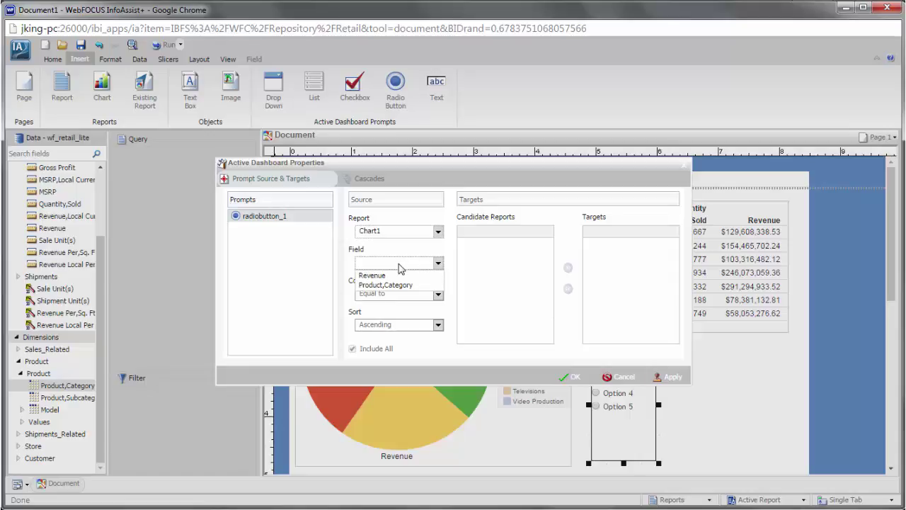
left_click(399, 285)
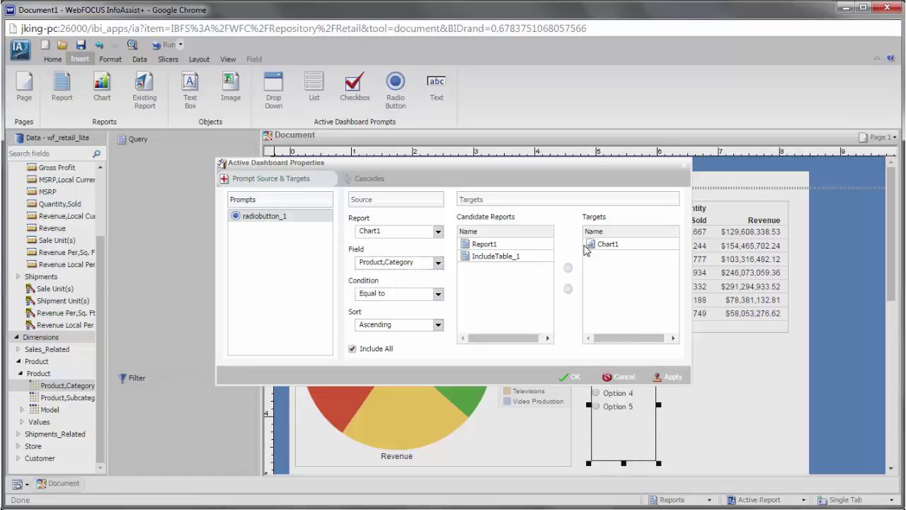
left_click(571, 376)
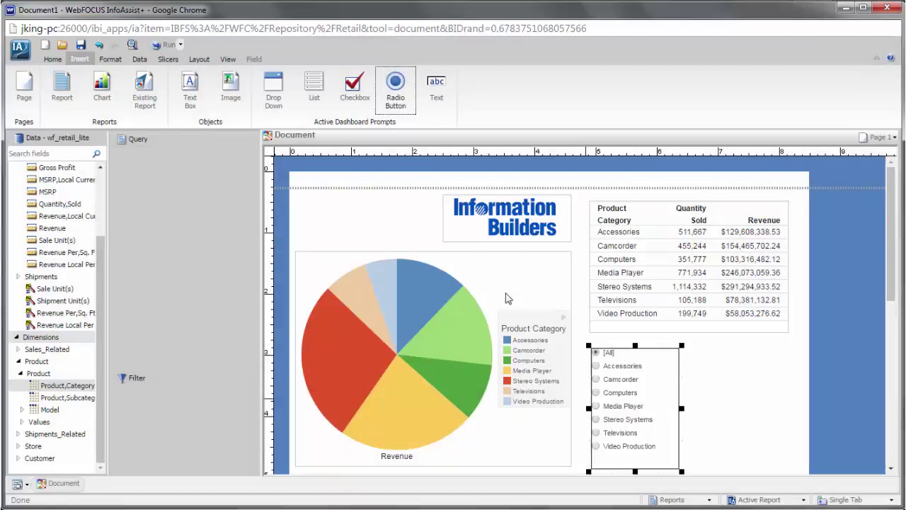
left_click(165, 47)
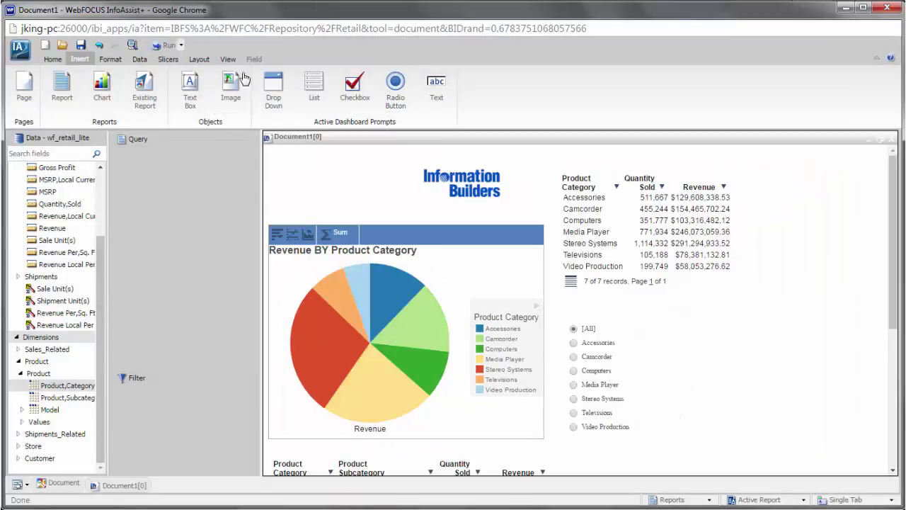
left_click(573, 343)
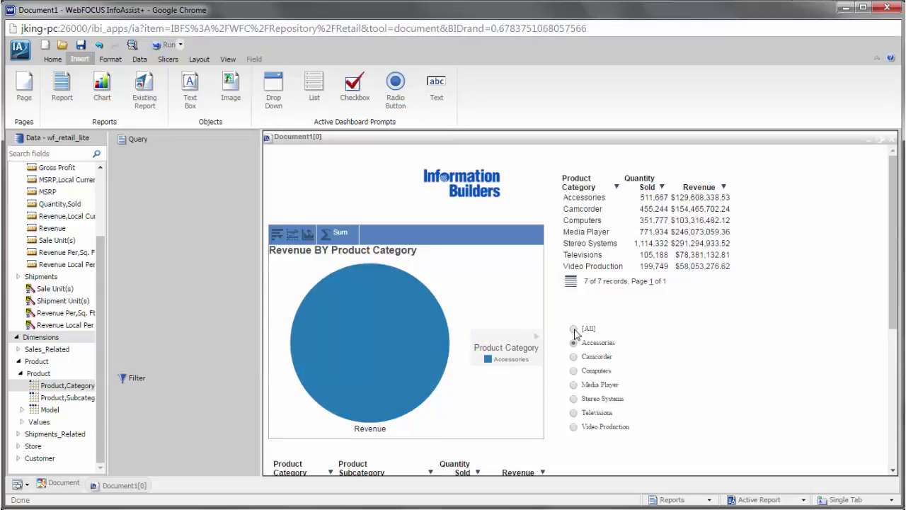
left_click(574, 330)
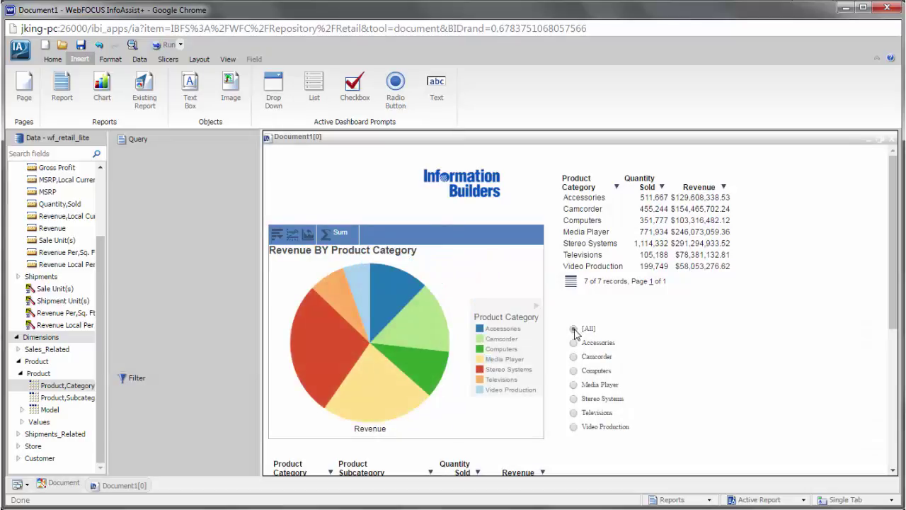
left_click(892, 138)
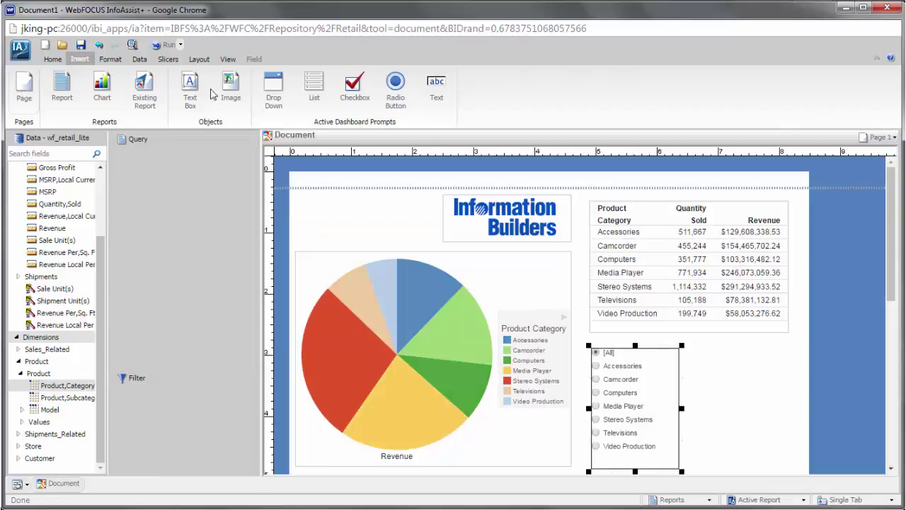
Step: Rename Page 1 to 'Product Sales' in Page Options
left_click(879, 138)
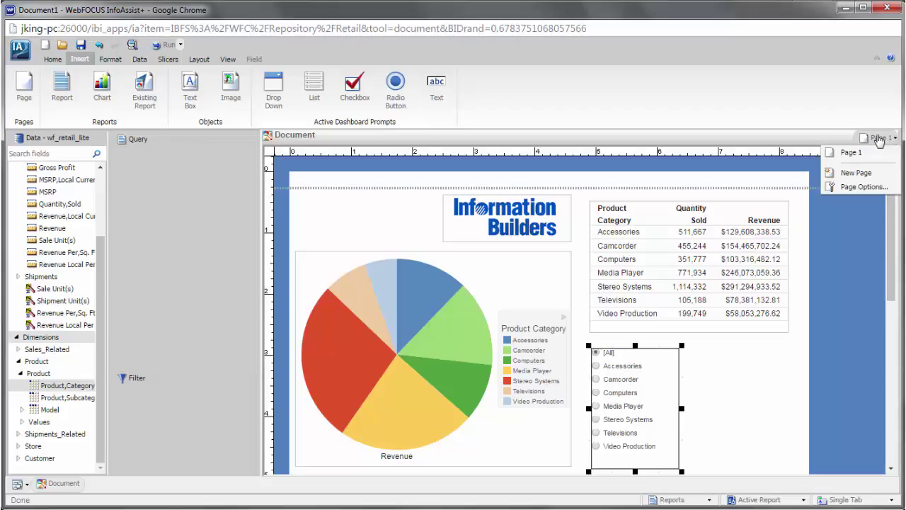
left_click(858, 188)
left_click(765, 184)
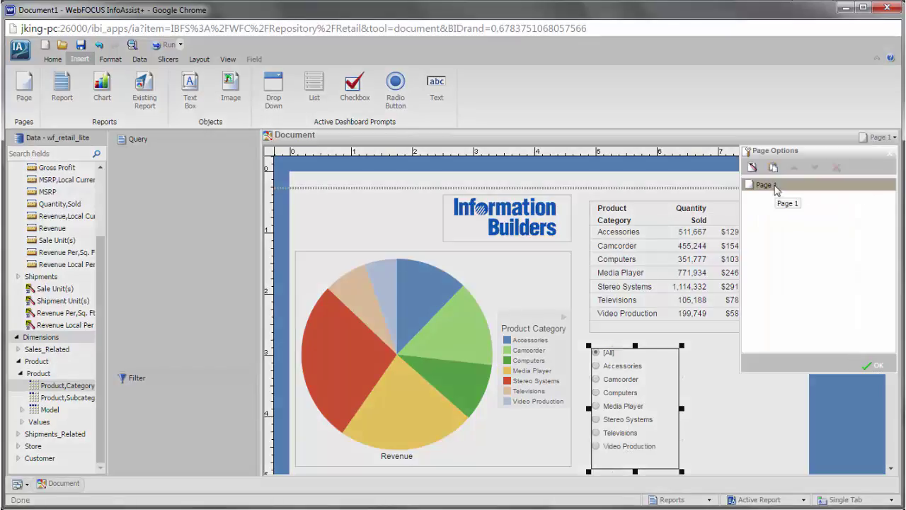
left_click(753, 169)
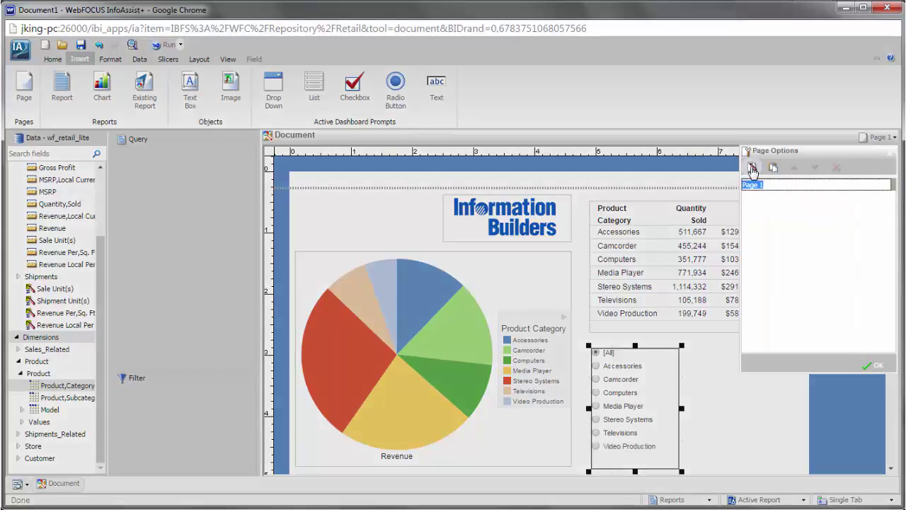
type("P")
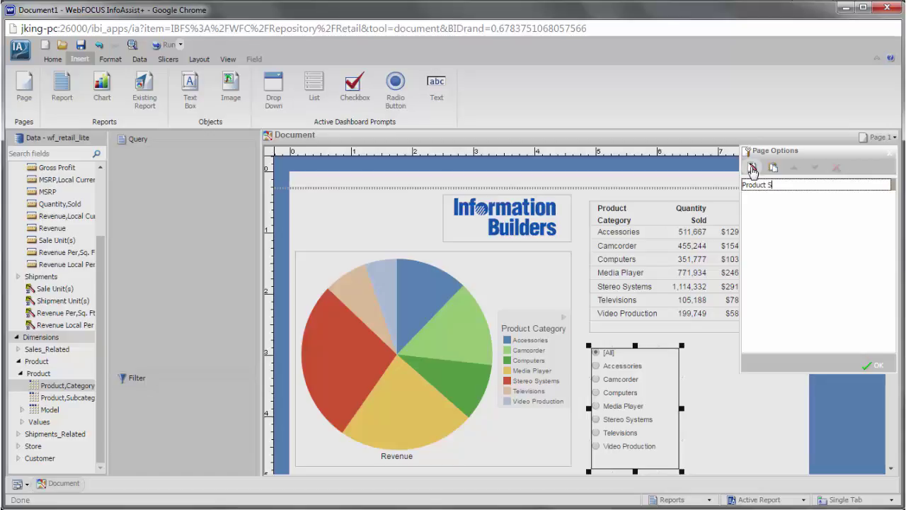
left_click(873, 365)
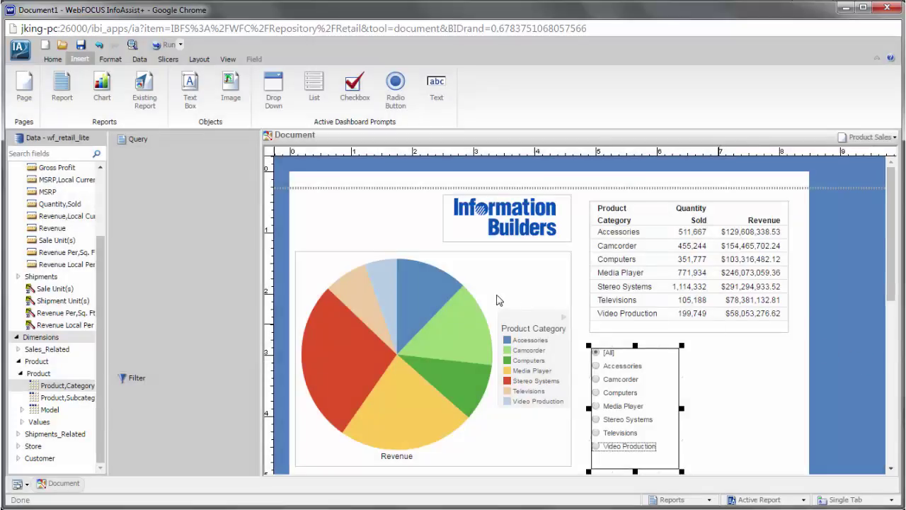
Step: Coordinate the pie chart by Customer,Country and run the document
left_click(497, 301)
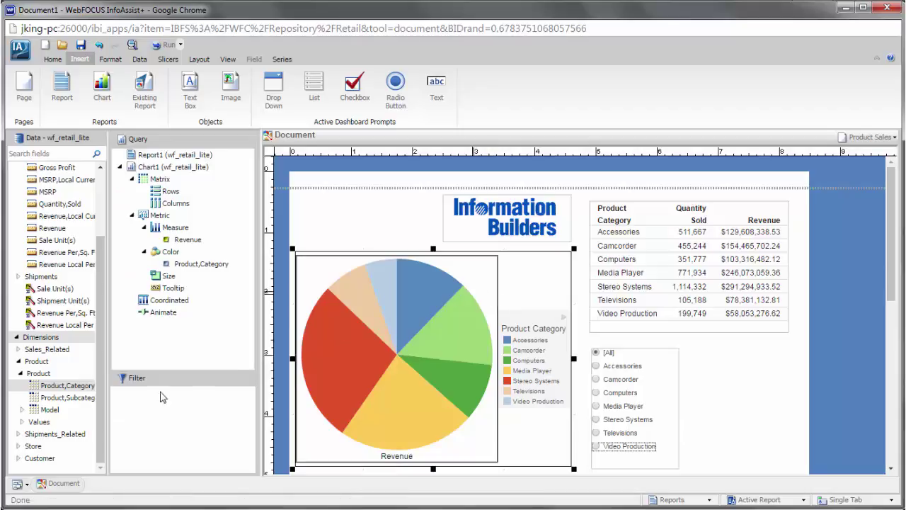
left_click(18, 458)
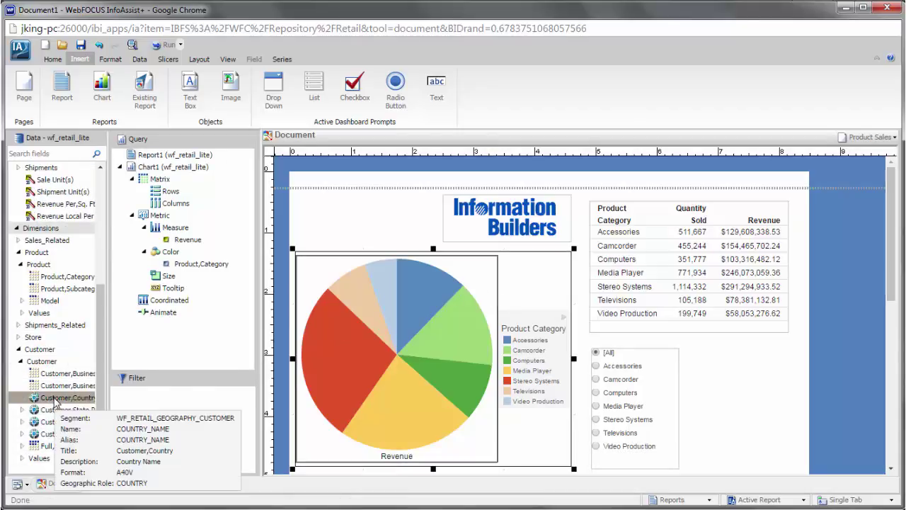
left_click_drag(54, 401, 181, 303)
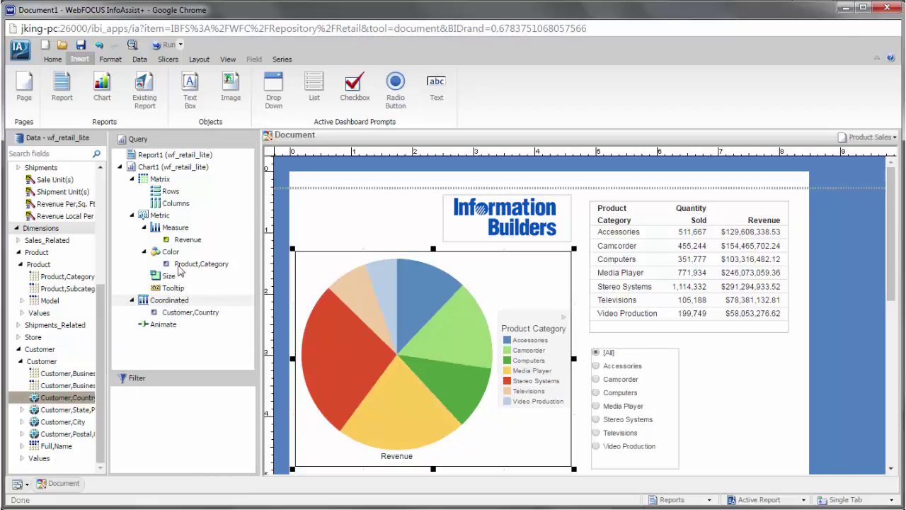
left_click(160, 46)
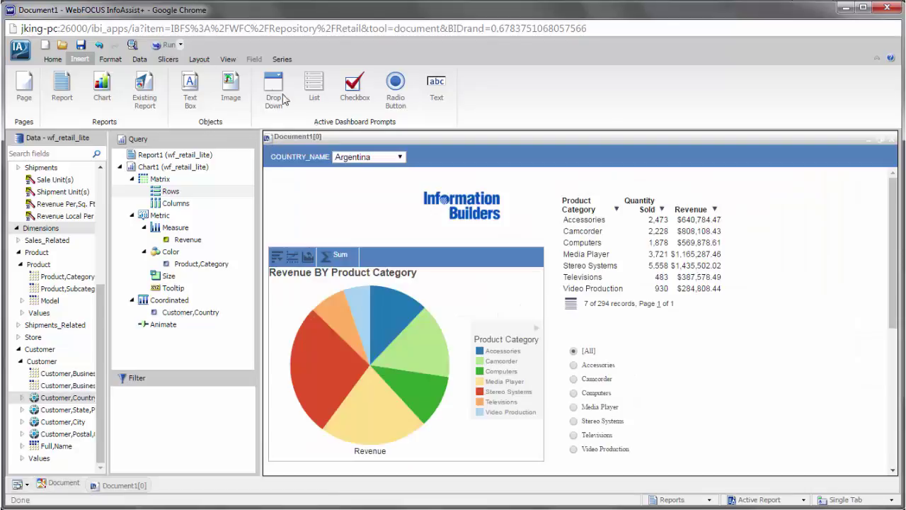
Step: Set the COUNTRY_NAME selector to United Kingdom, then change it to Turkey
left_click(400, 158)
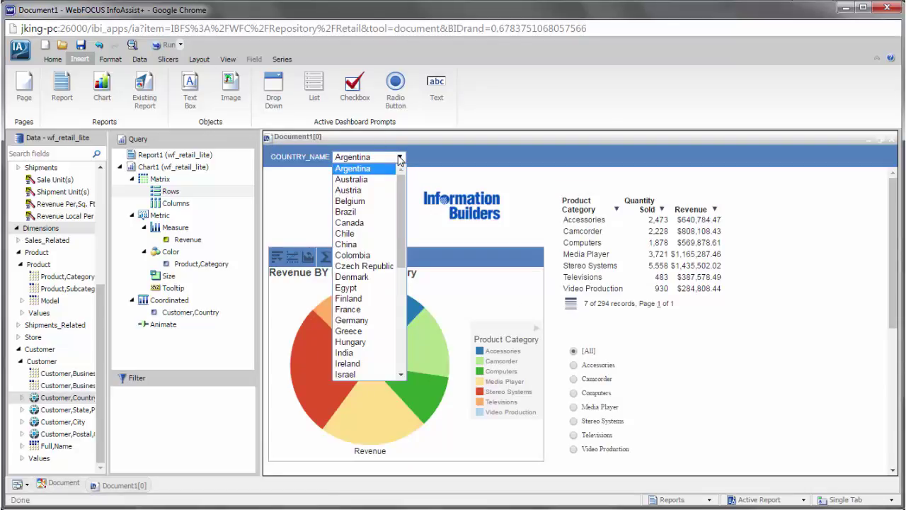
scroll(380, 186, "down", 7)
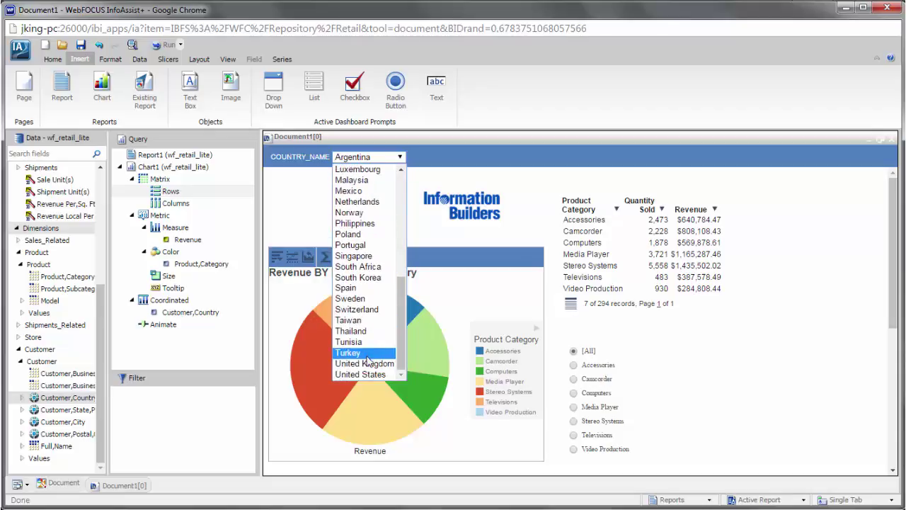
left_click(368, 364)
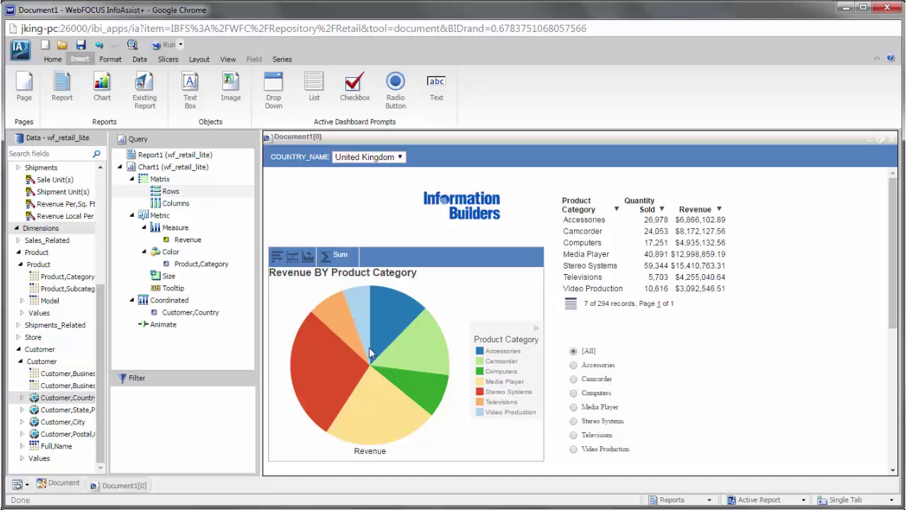
left_click(368, 157)
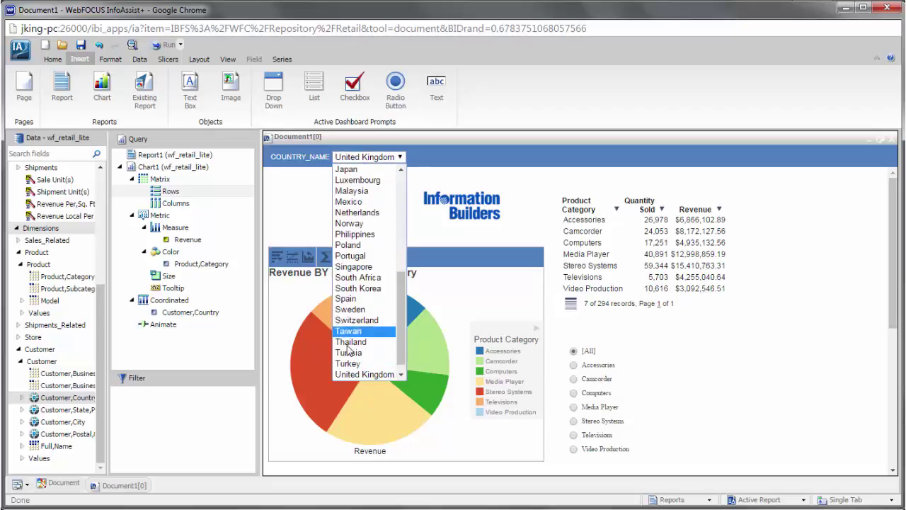
left_click(346, 363)
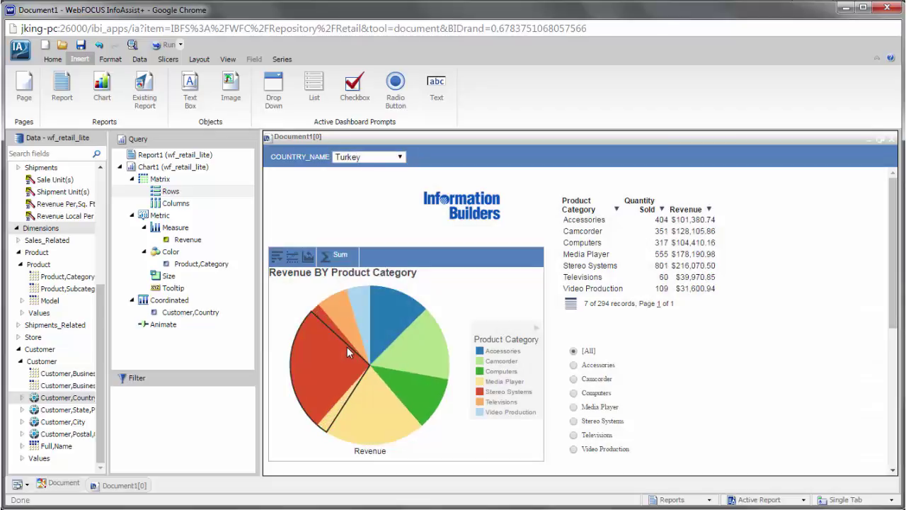